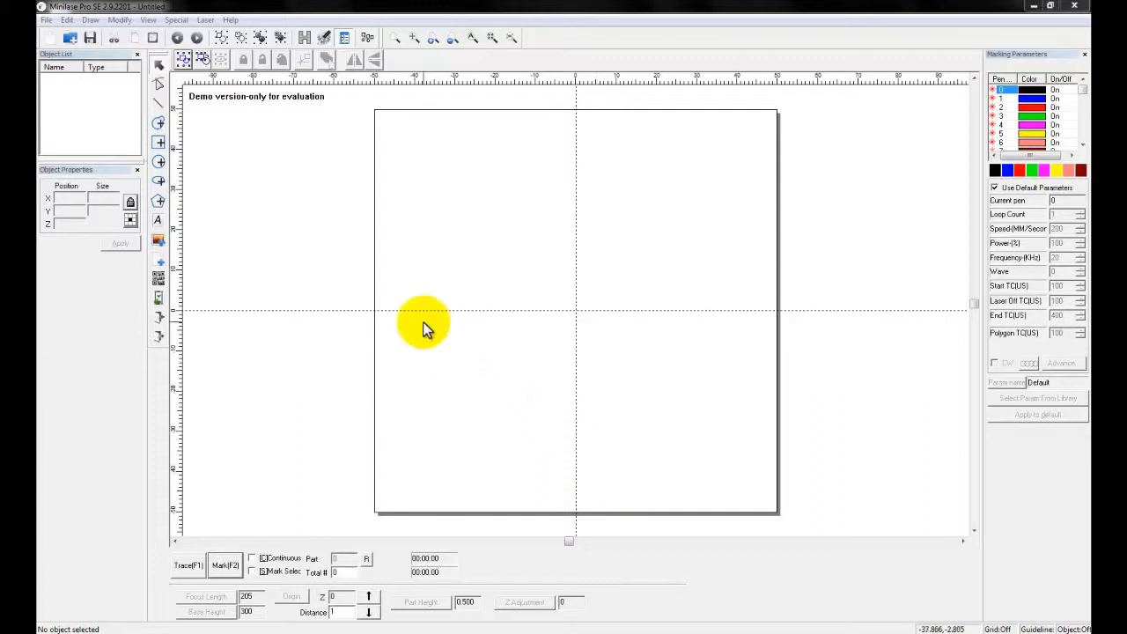
- Place a text object at the canvas centre reading TYKMA and give it a solid fill
click(158, 221)
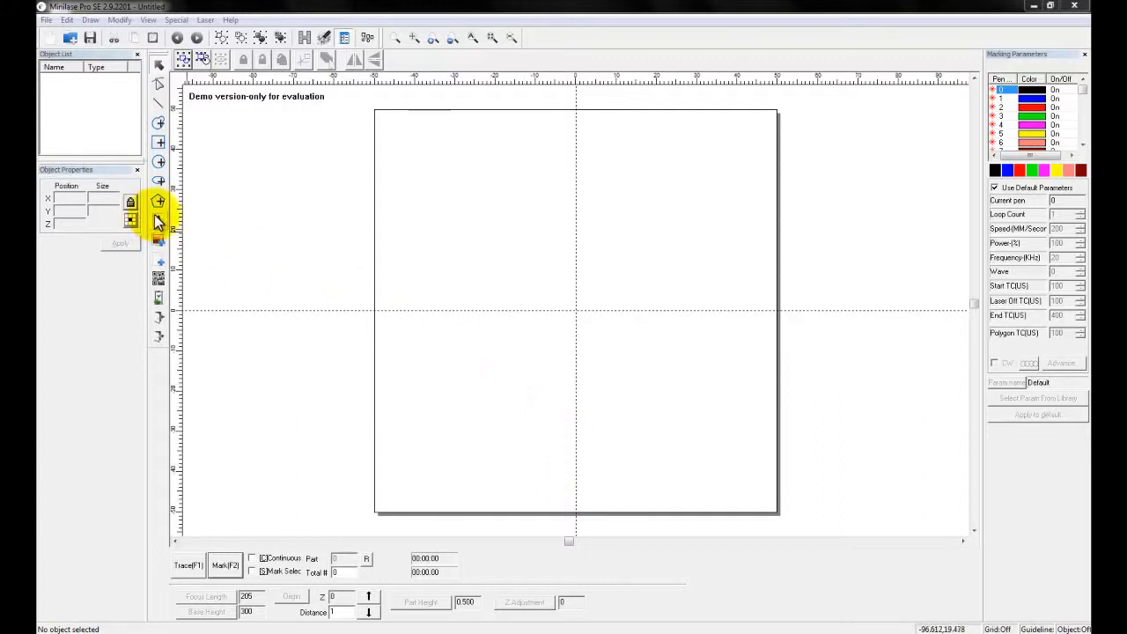
click(547, 323)
drag(48, 333, 74, 337)
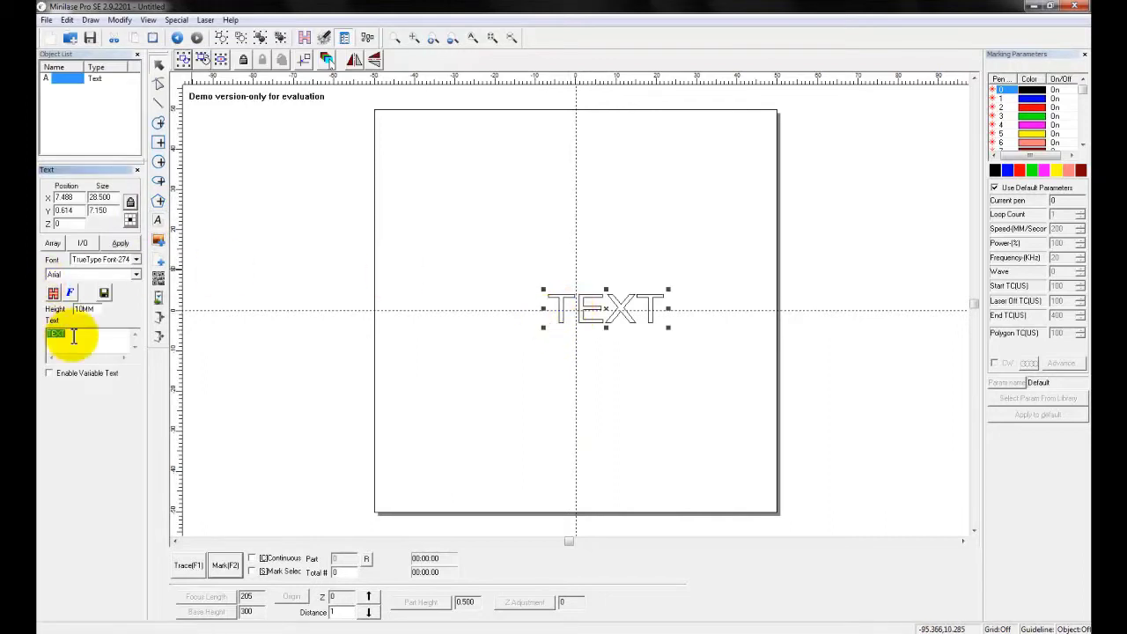
text(TYKMA)
click(120, 243)
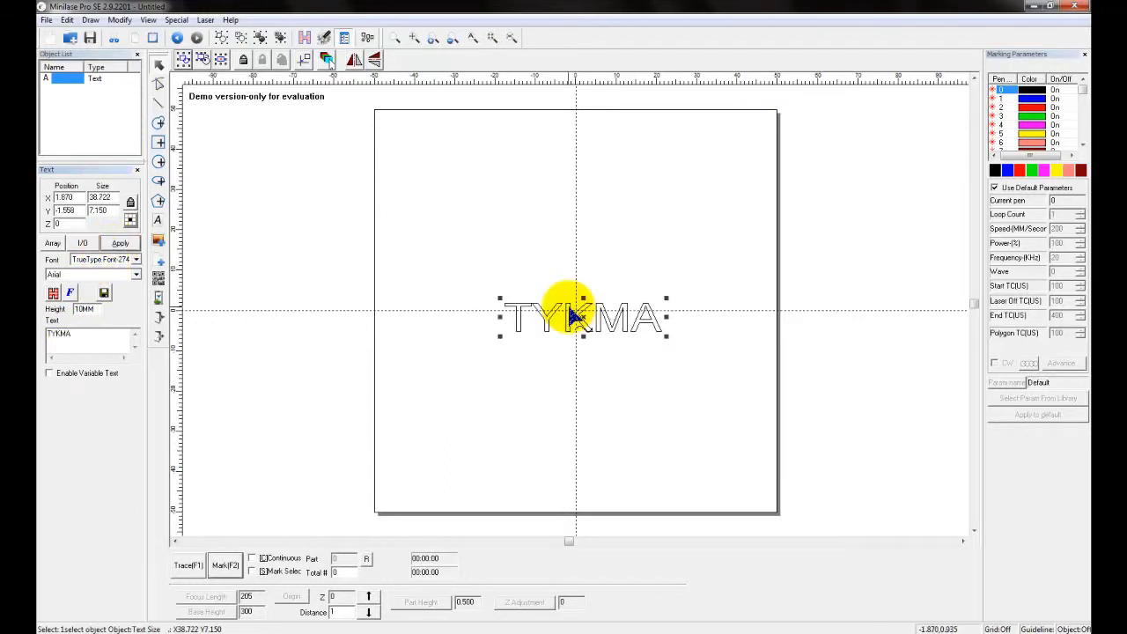
click(54, 294)
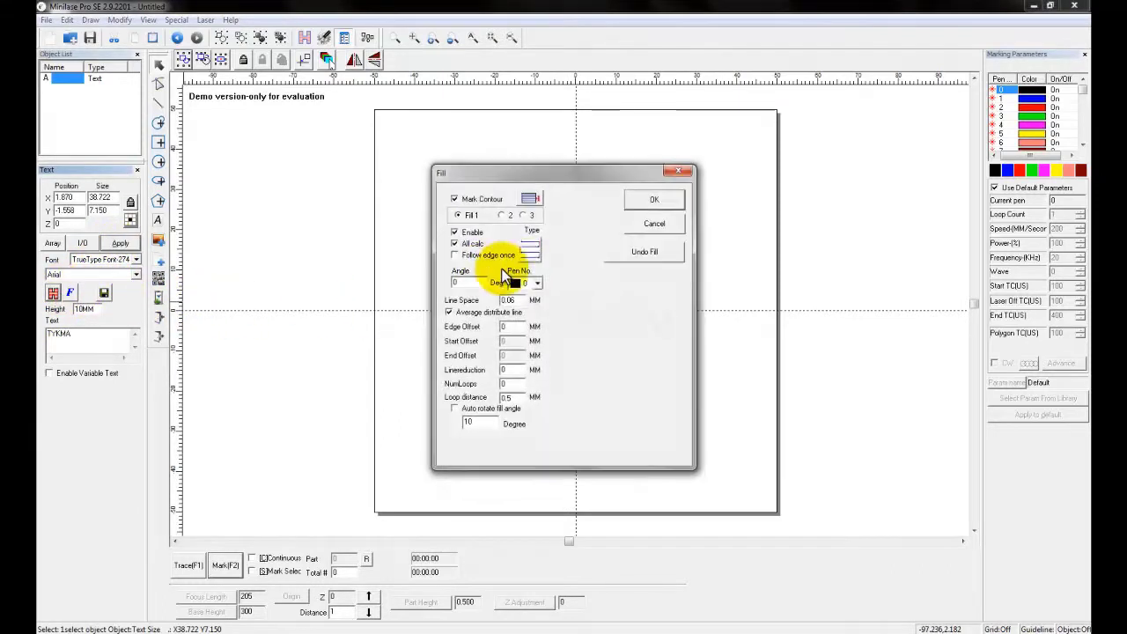
click(674, 201)
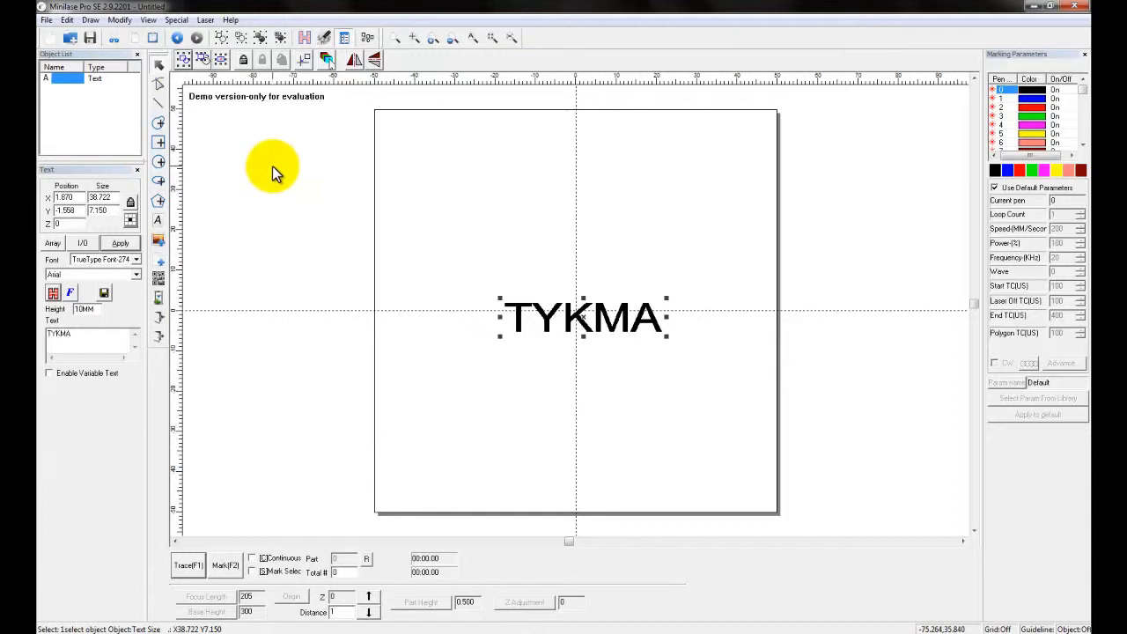
click(45, 19)
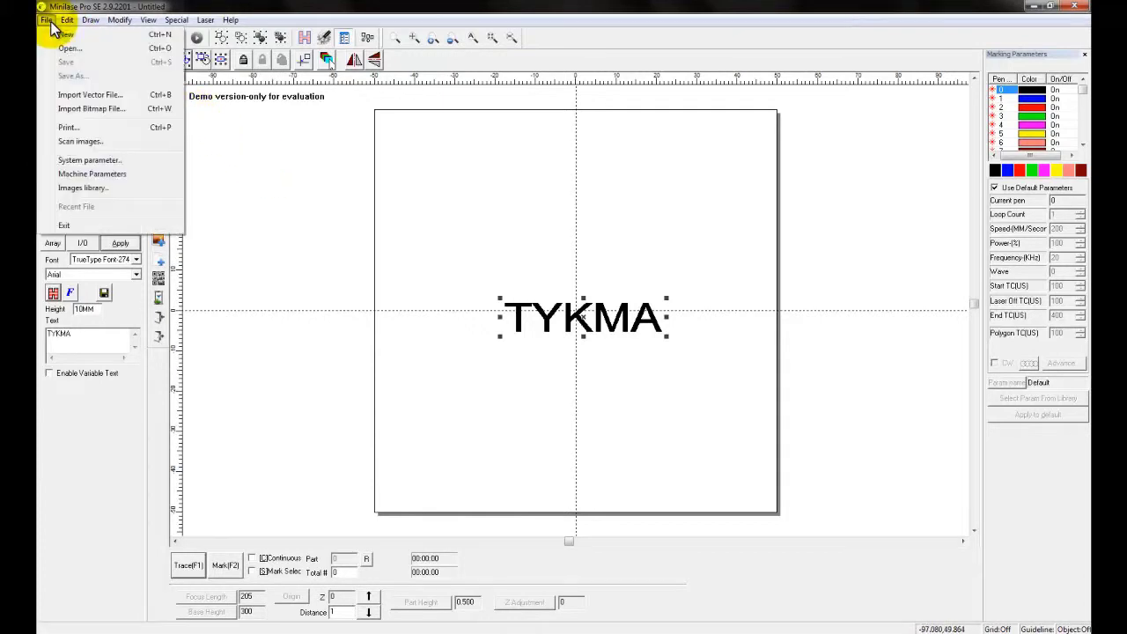
click(99, 171)
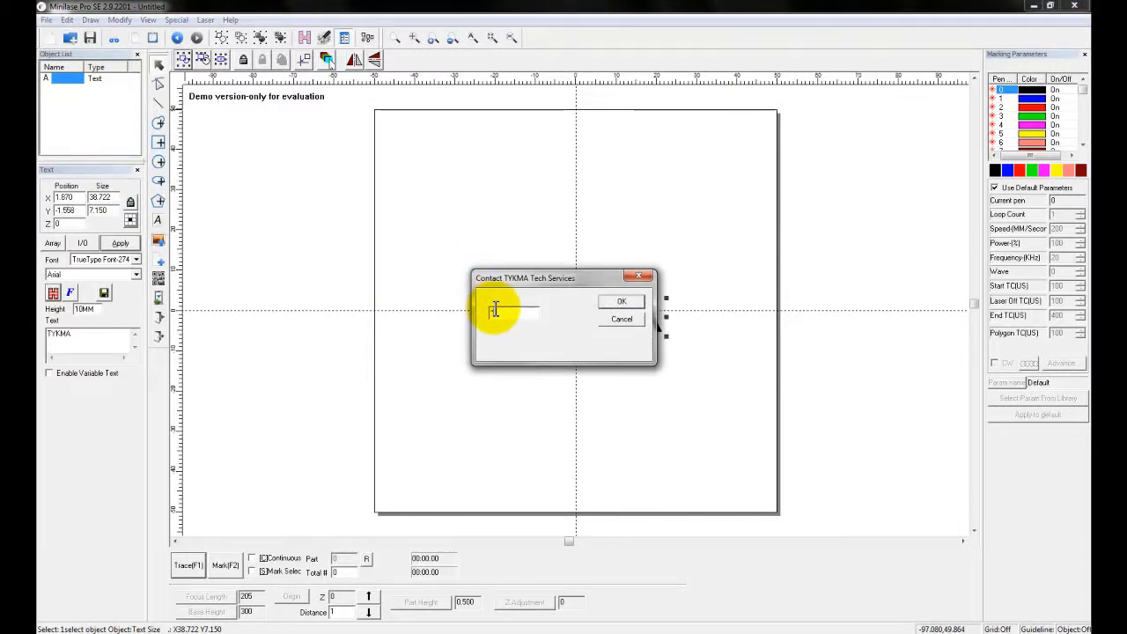
key(Return)
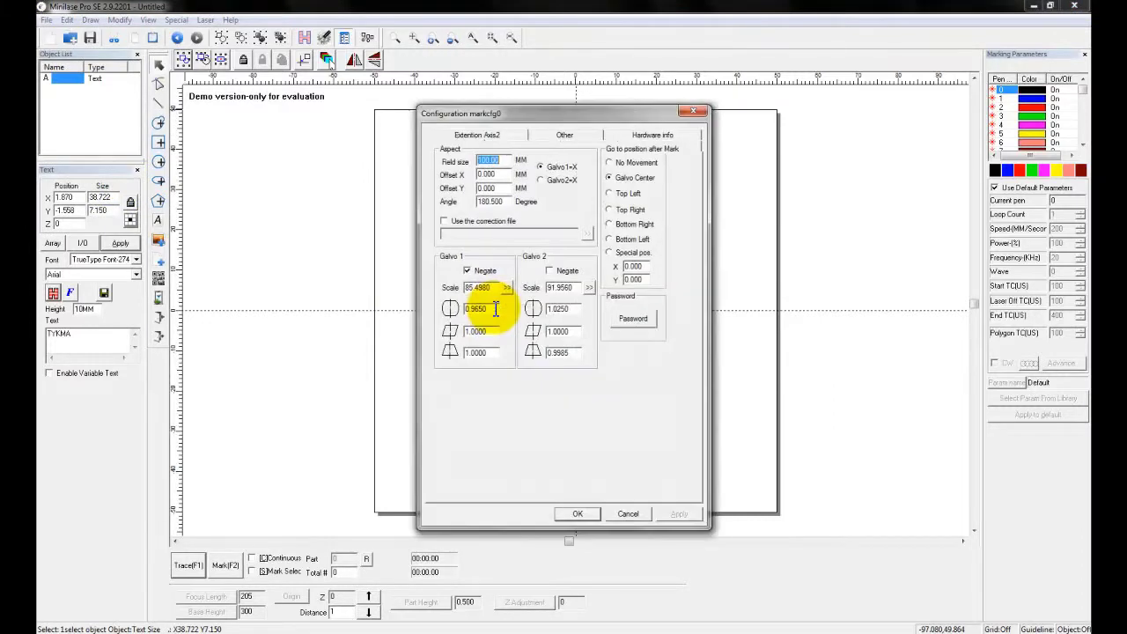
click(549, 135)
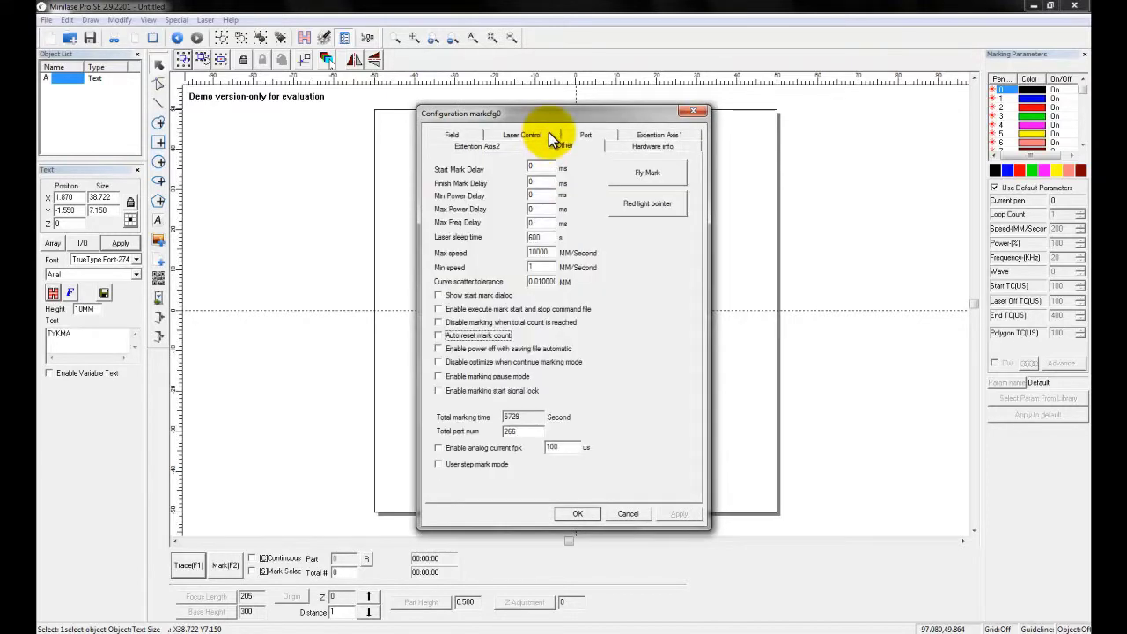
click(635, 209)
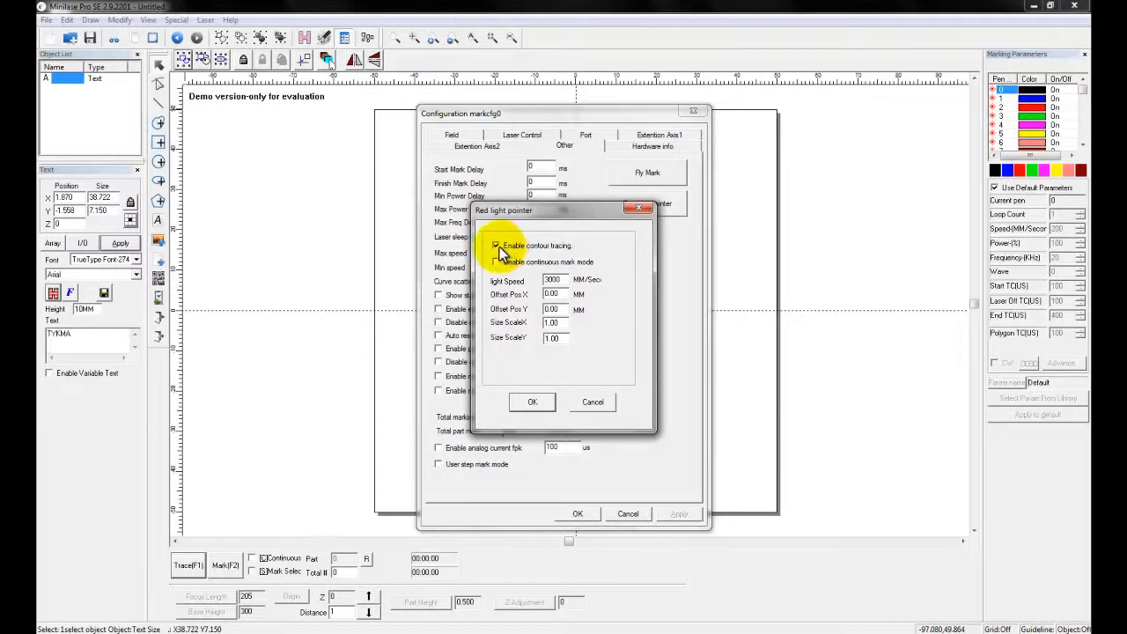
click(528, 403)
click(577, 515)
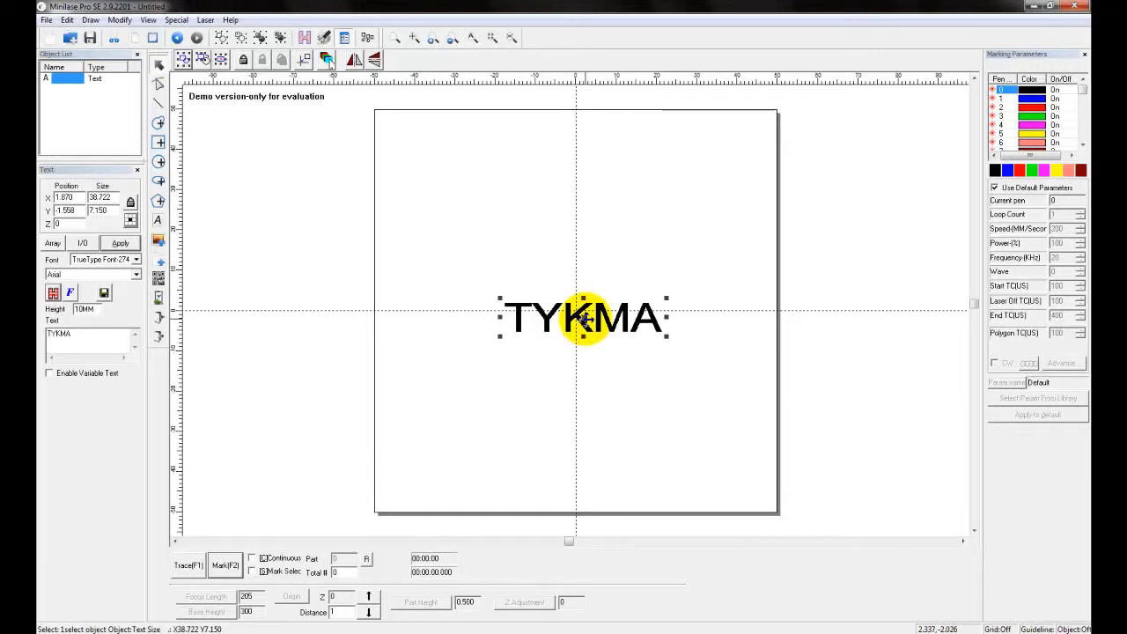
- Duplicate the TYKMA text and move the copy above-left to X -15.738, Y 18.388
key(ctrl+c)
key(ctrl+v)
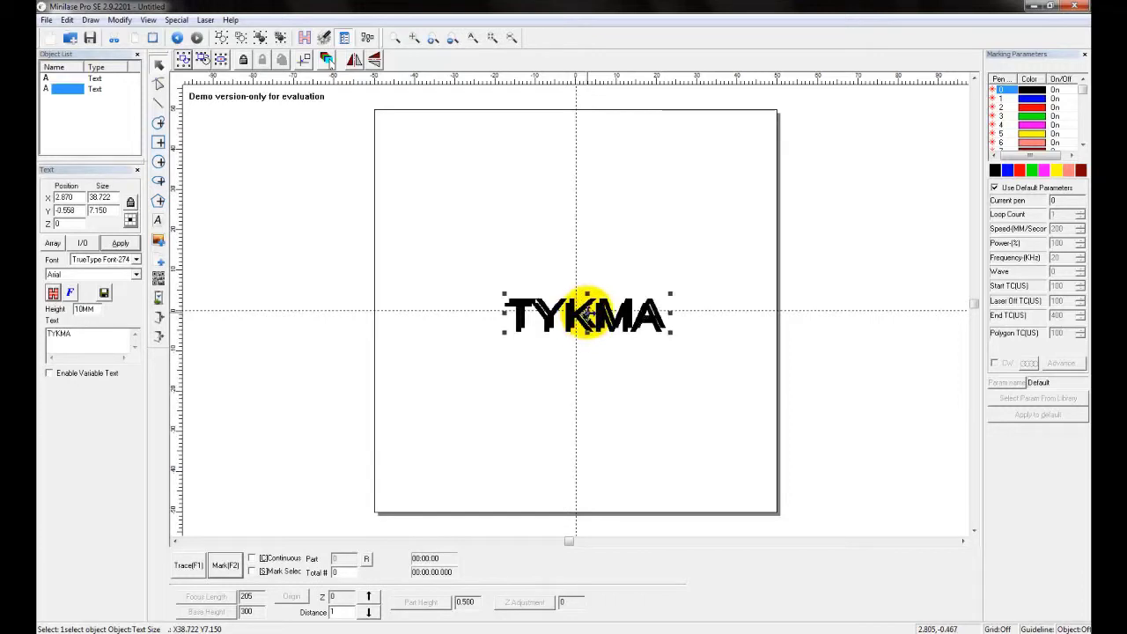
drag(584, 319, 511, 237)
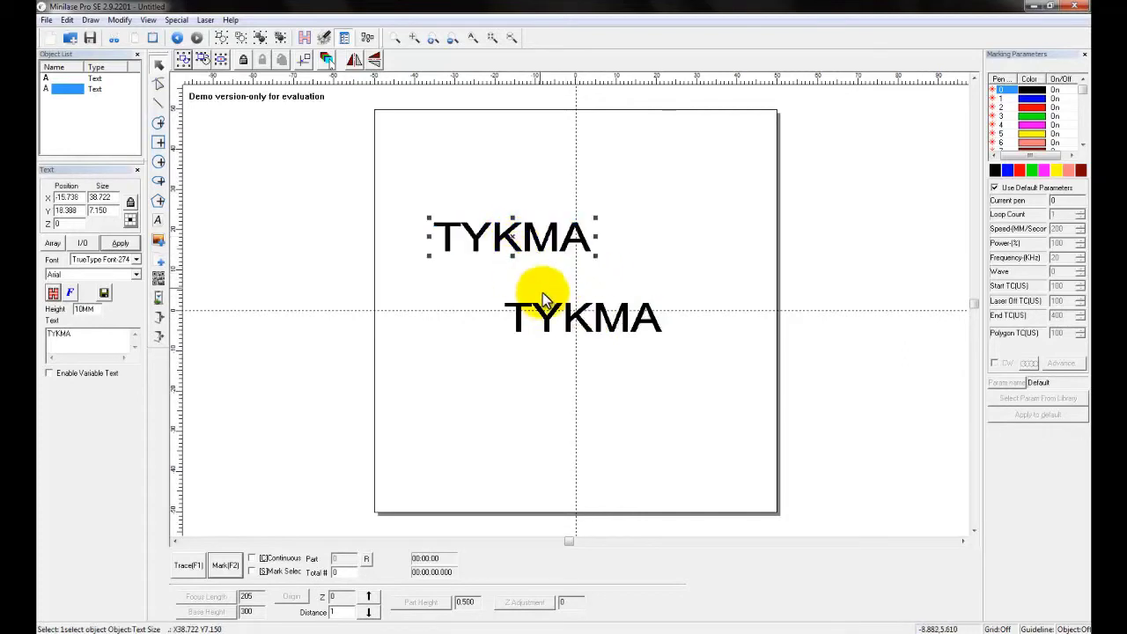
- Check that the upper and lower TYKMA texts can each be selected separately
click(493, 316)
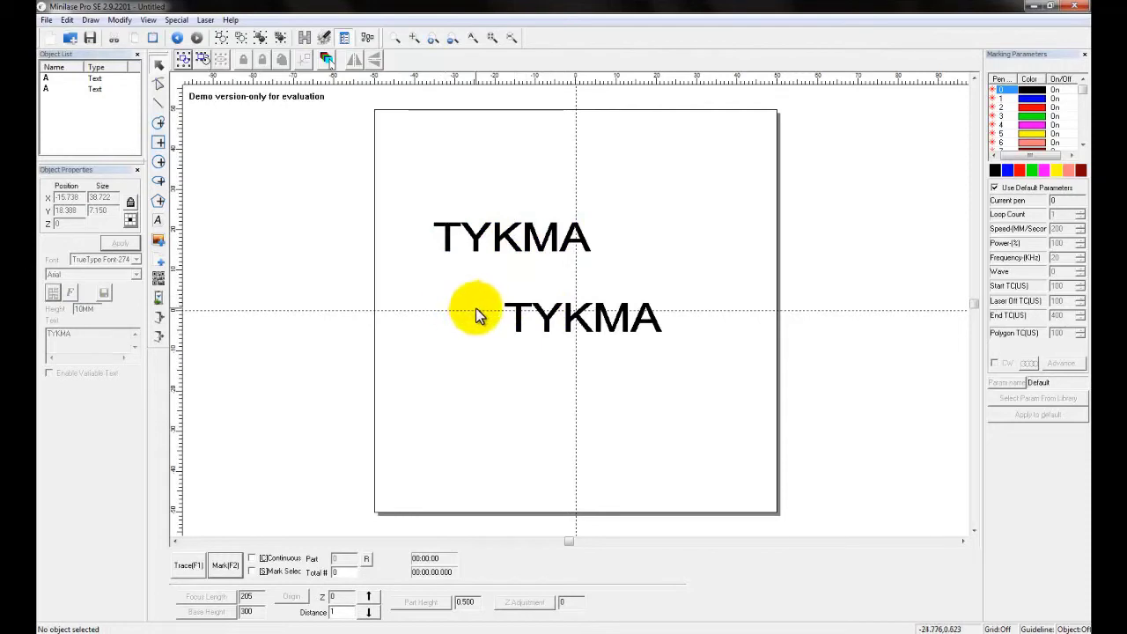
click(440, 244)
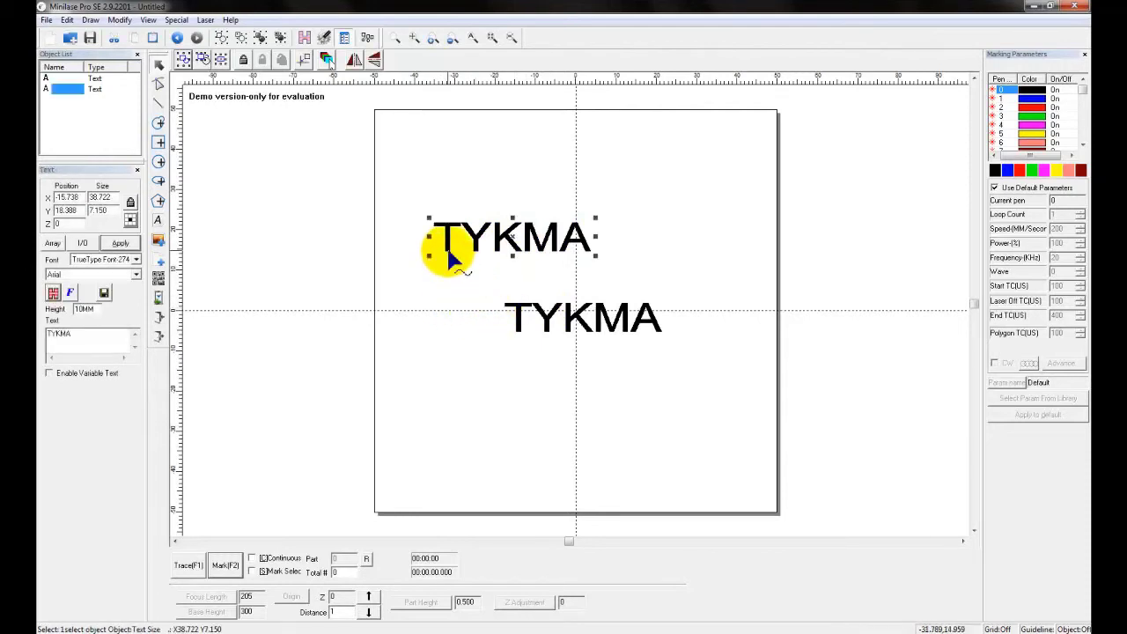
click(511, 316)
click(503, 240)
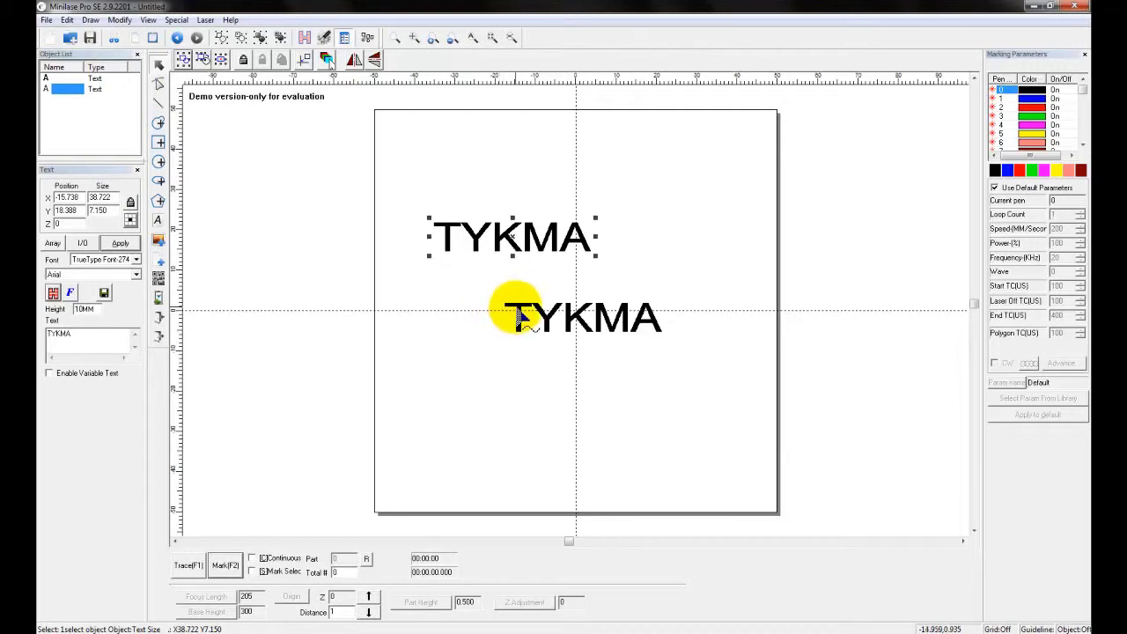
- Enable Mark Selected and mark only the lower TYKMA text
click(519, 319)
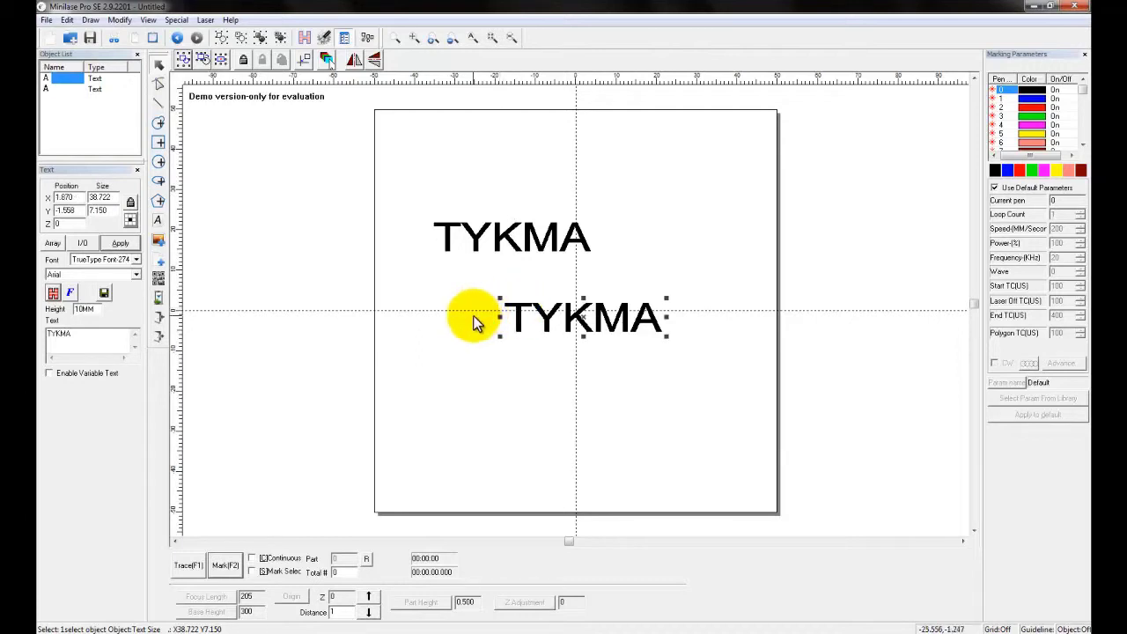
click(252, 571)
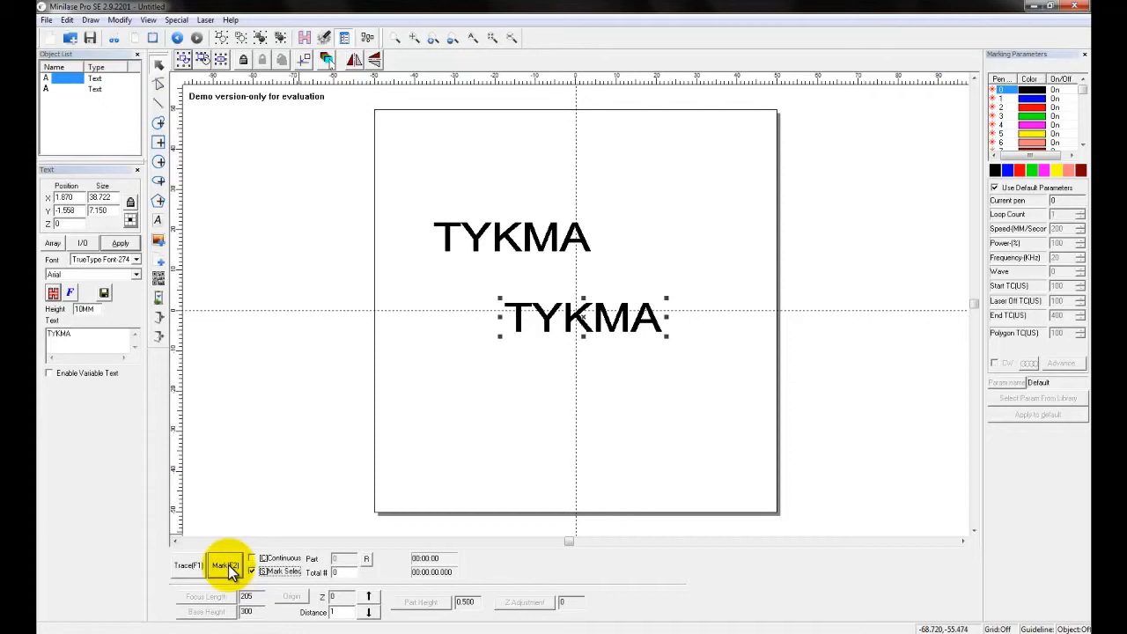
click(227, 566)
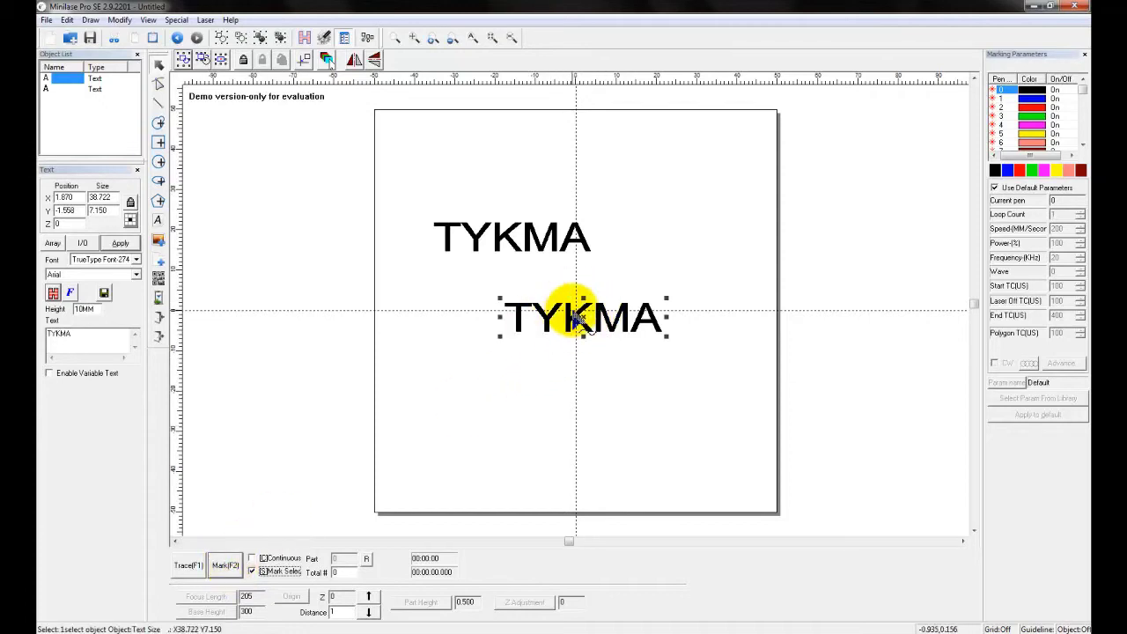
- Marquee-select both TYKMA texts, then review selecting and deselecting the upper one
drag(411, 204, 694, 377)
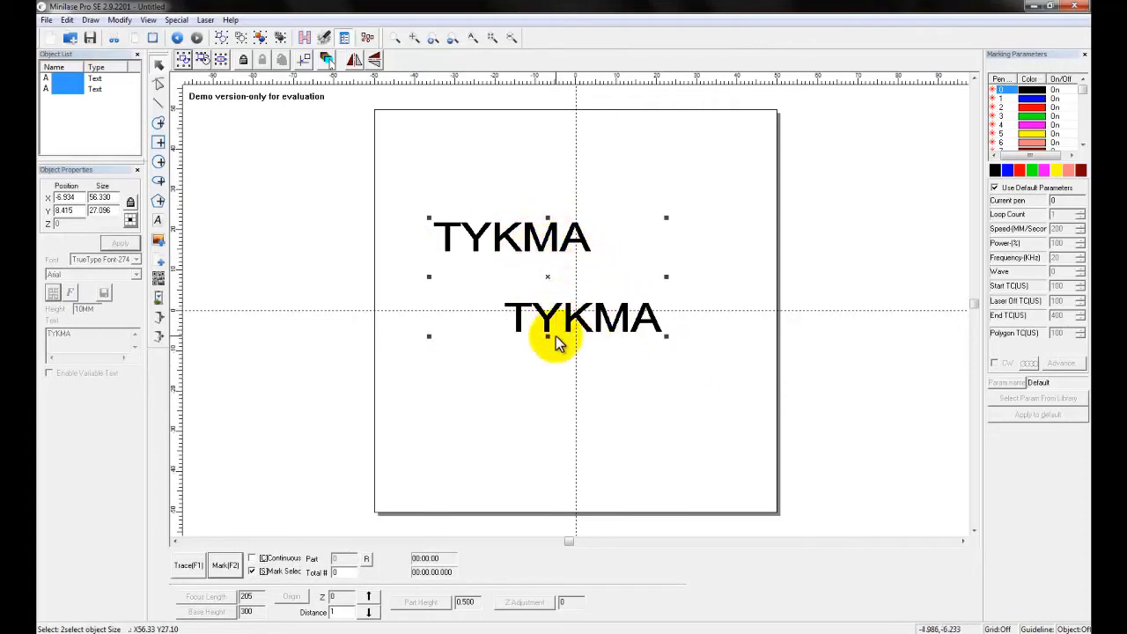
click(545, 245)
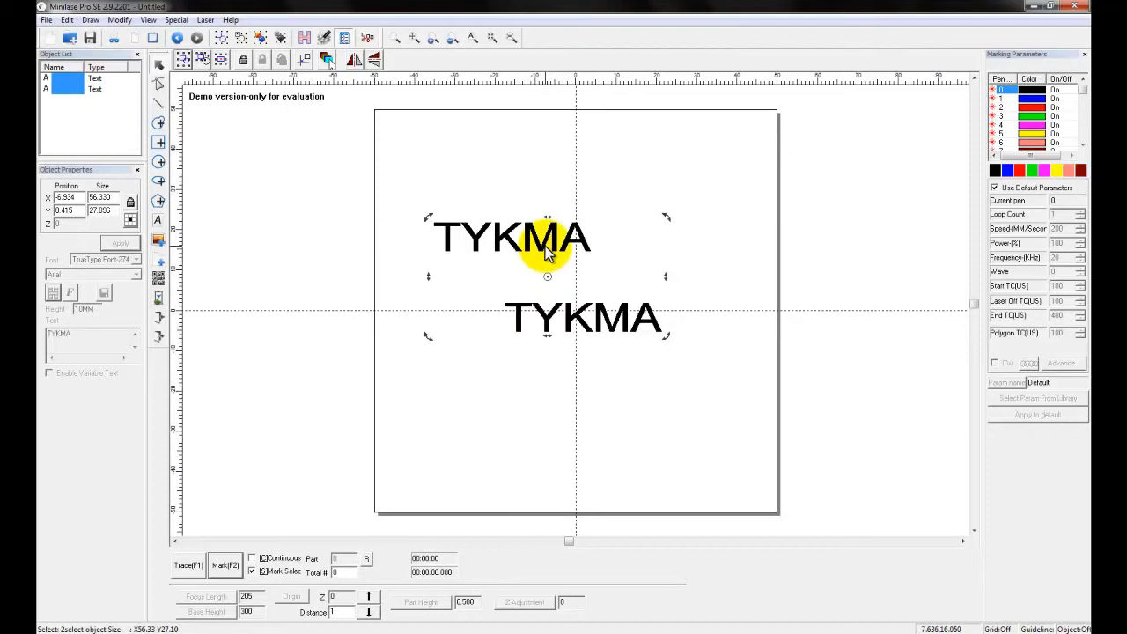
click(508, 252)
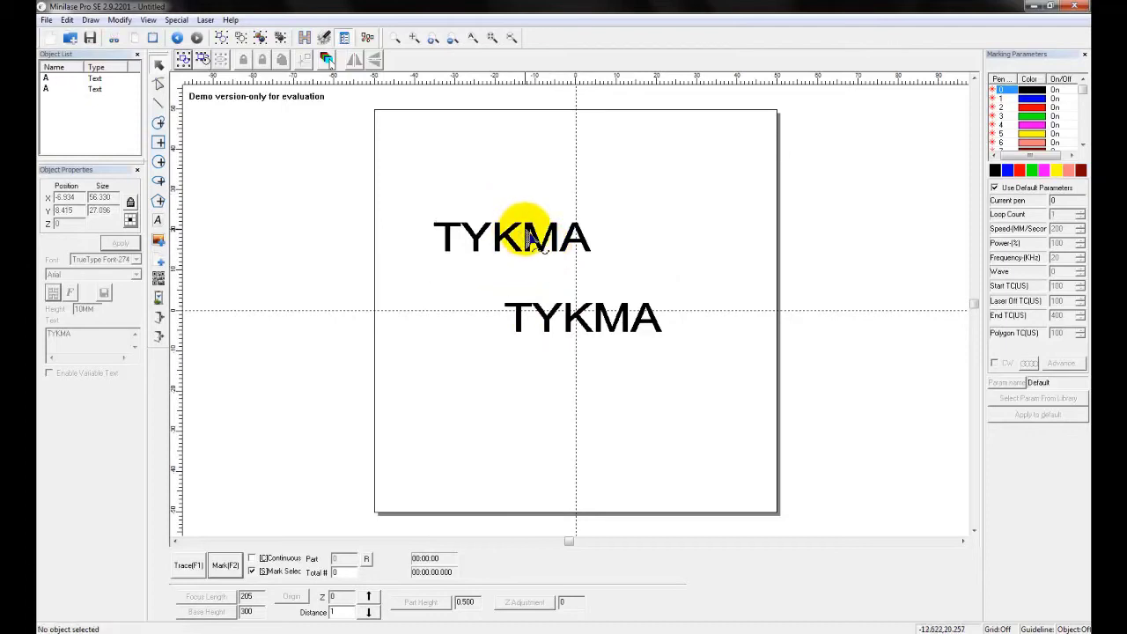
click(526, 235)
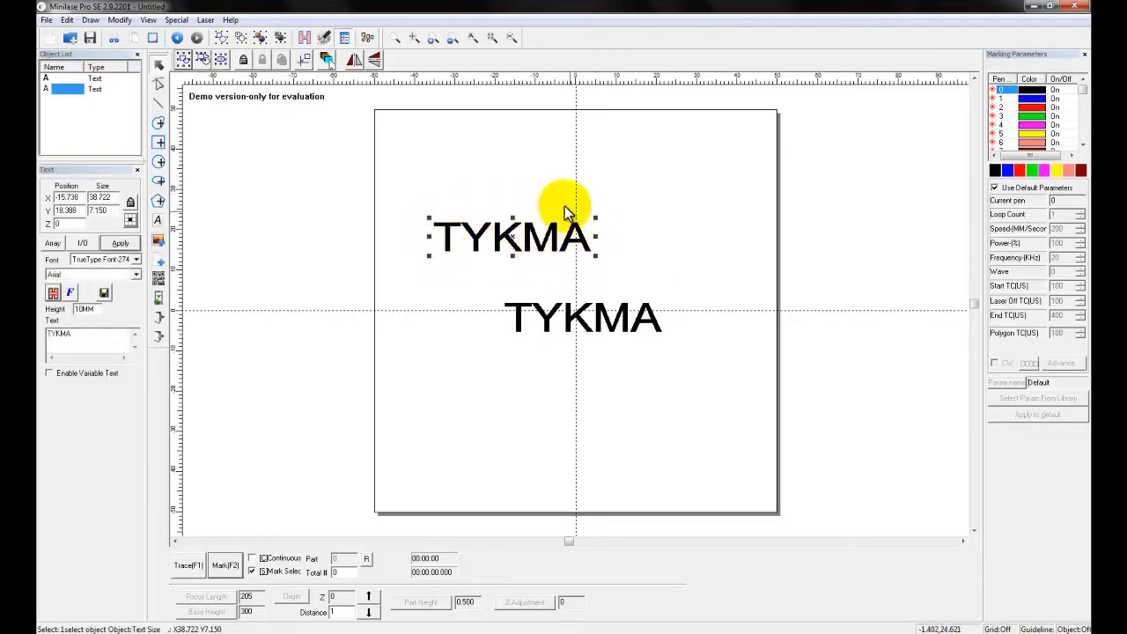
click(575, 319)
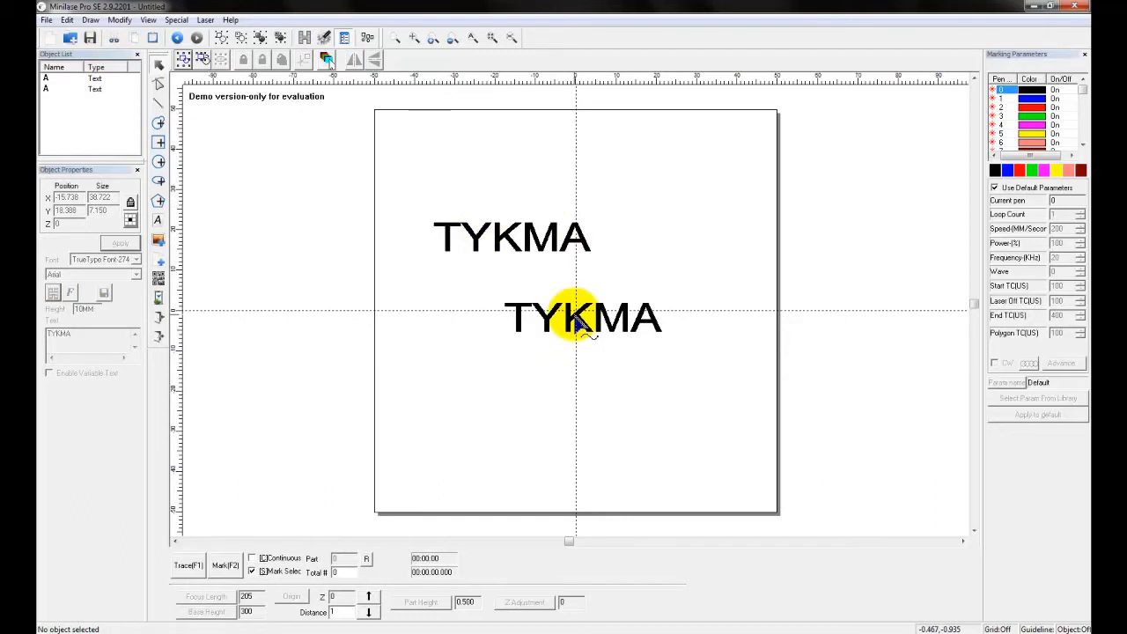
- Assign the lower TYKMA text to blue pen 1 in Marking Parameters
click(580, 324)
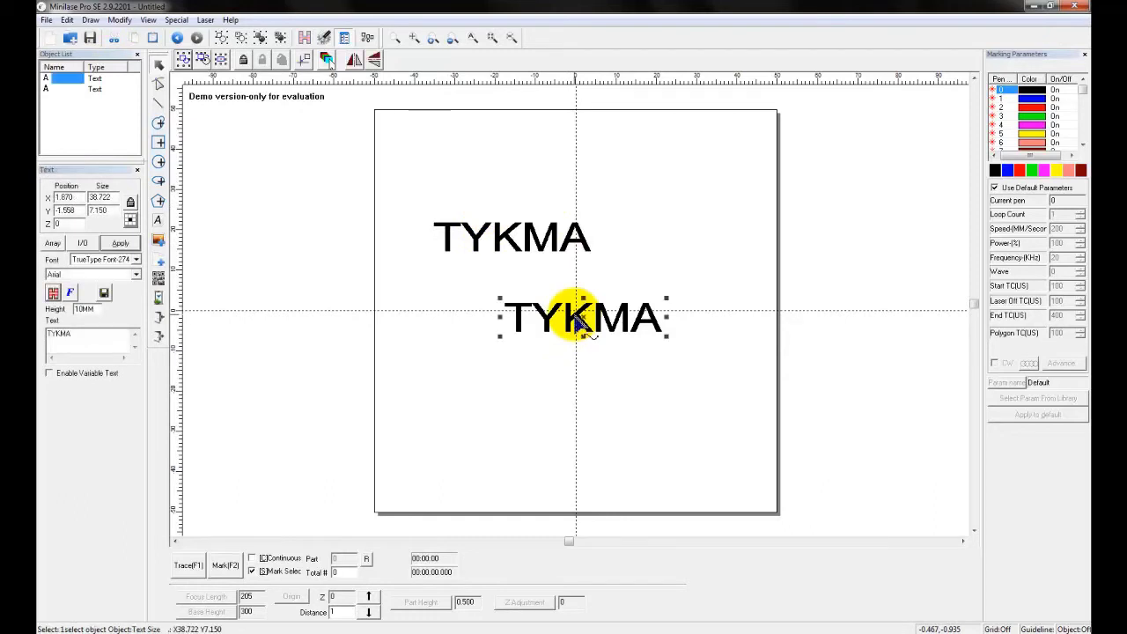
click(1035, 108)
right_click(1031, 98)
click(1044, 117)
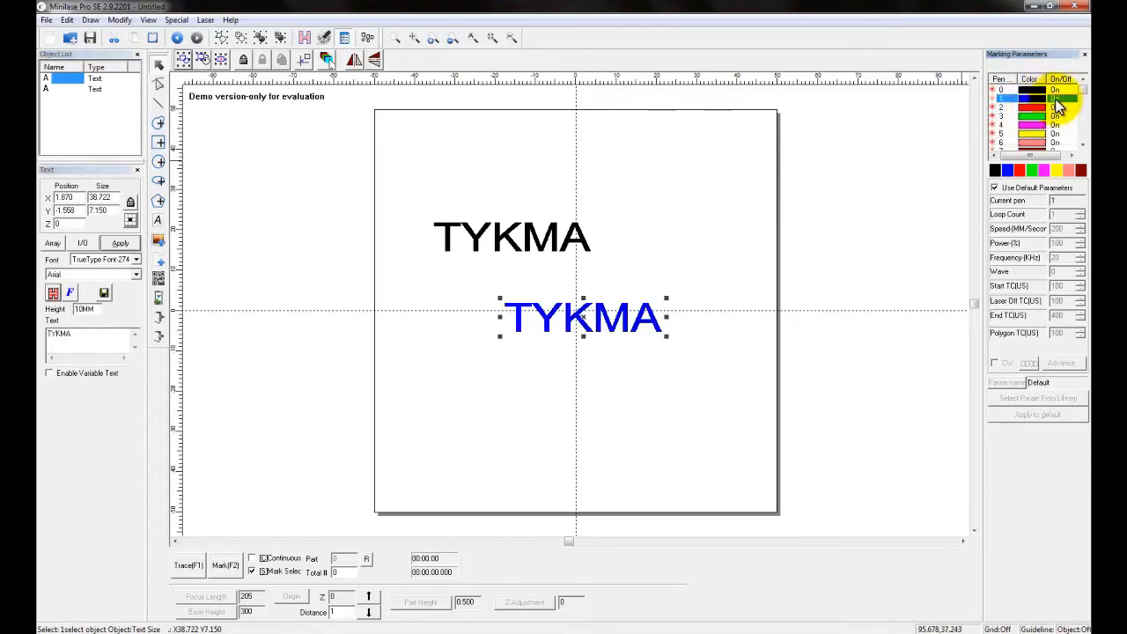
click(1055, 99)
click(1061, 104)
- Switch pen 1 Off and enable Continuous marking
click(592, 325)
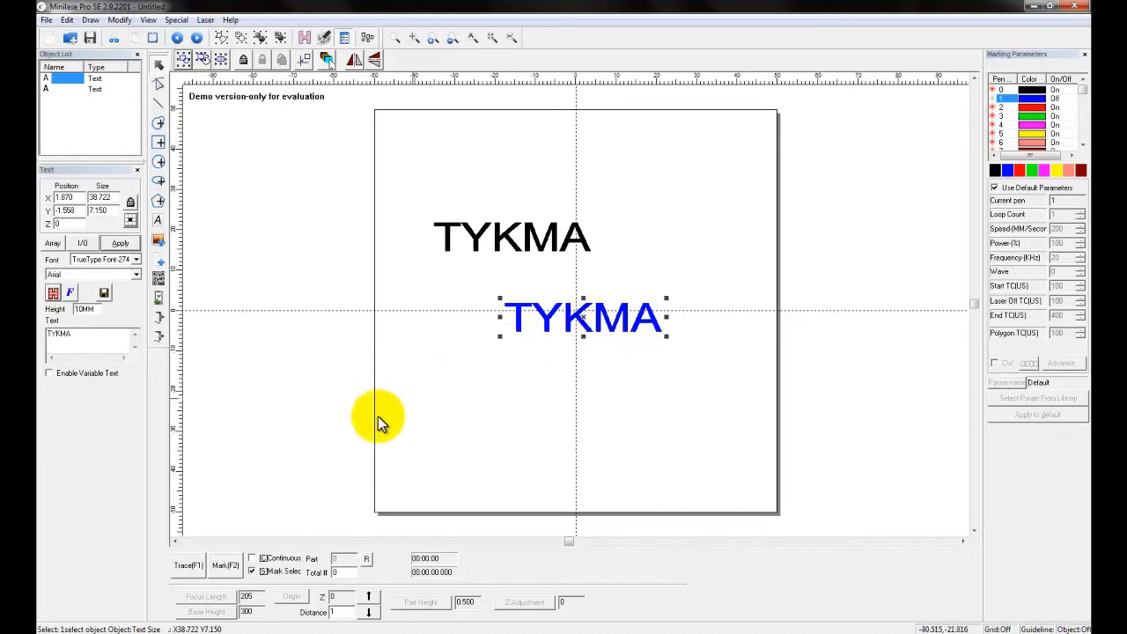
click(253, 571)
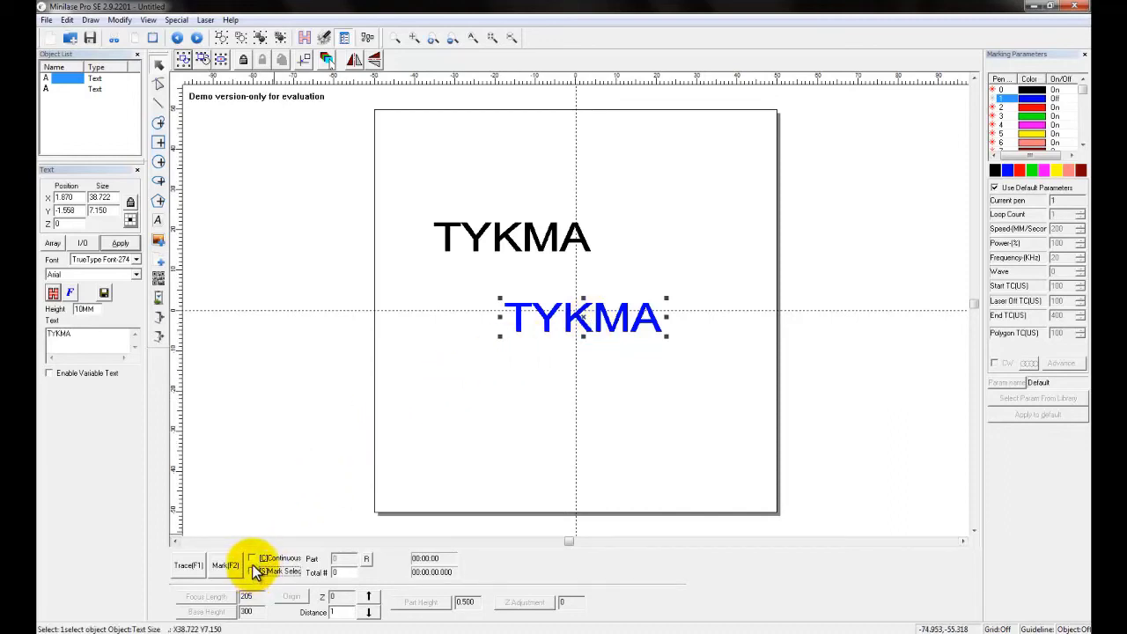
click(253, 560)
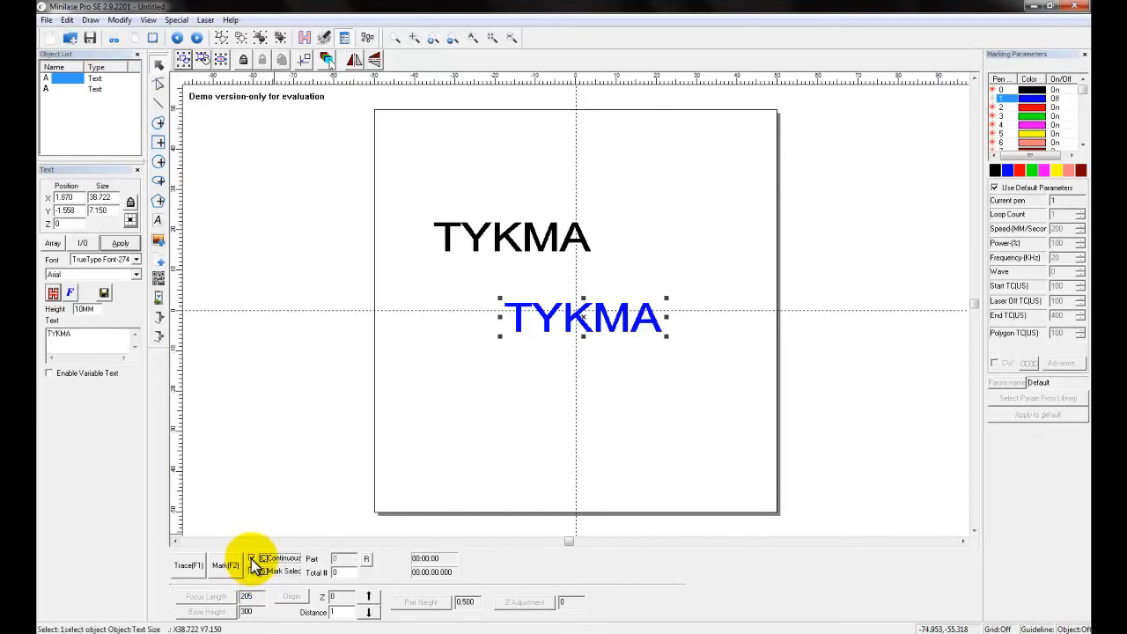